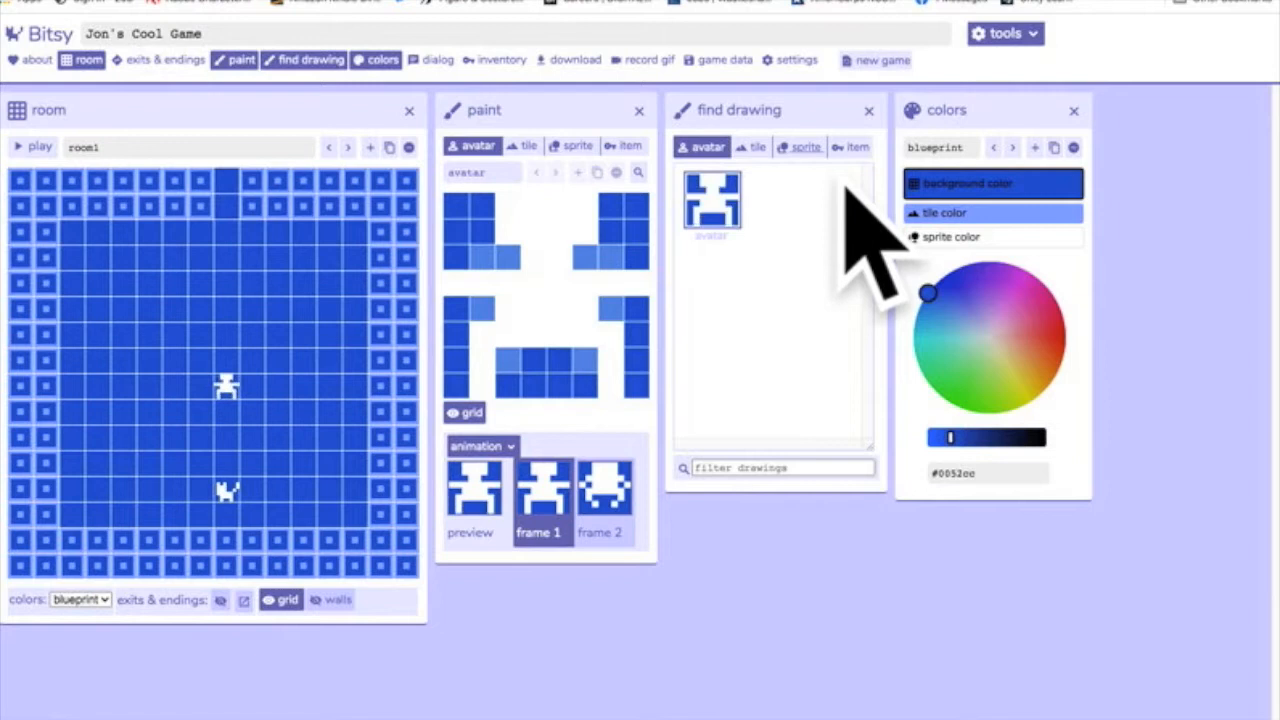
Create a new color palette with a red background color (#ff4f3e) and a light green tile color (#9fff4a).
click(805, 147)
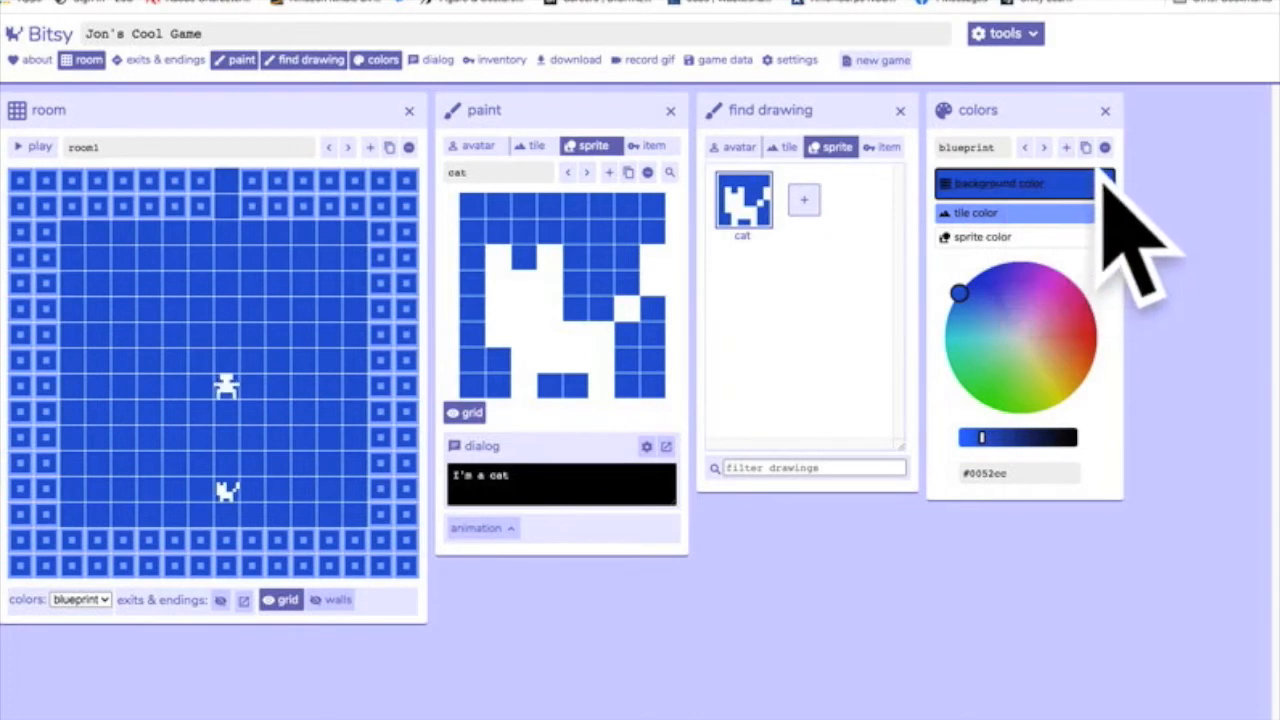
click(1066, 147)
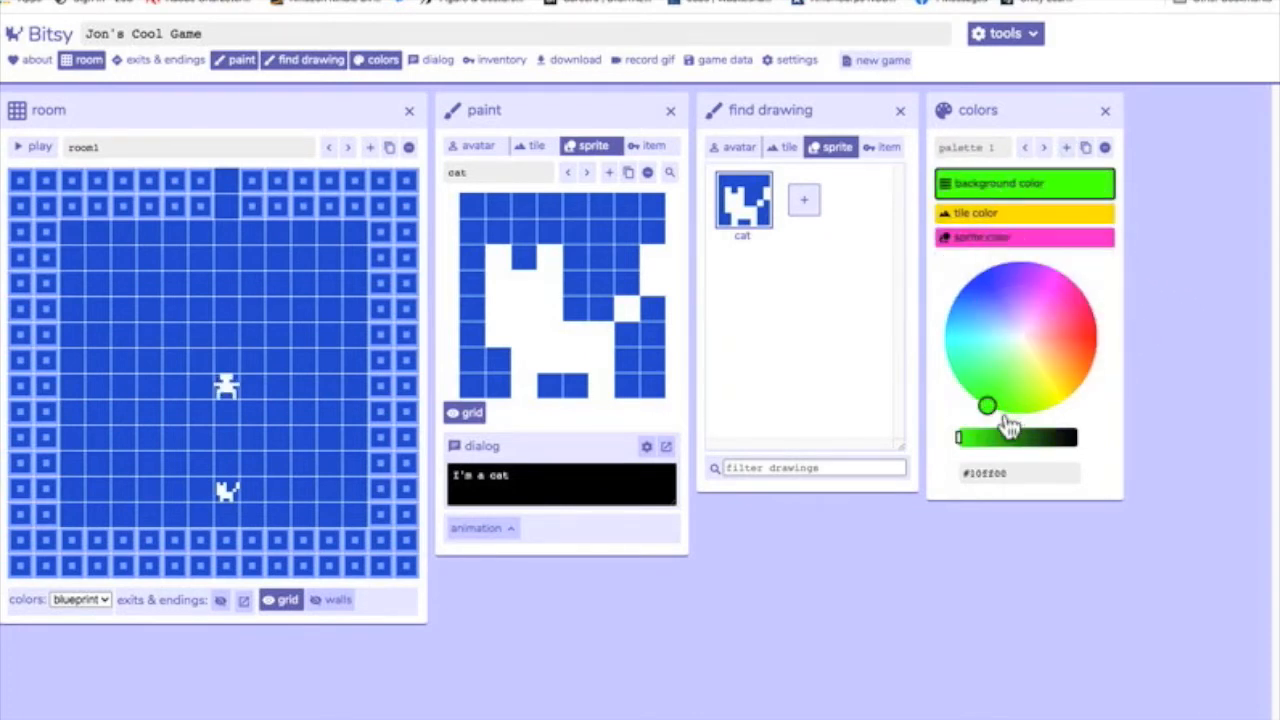
drag(1004, 420, 1027, 291)
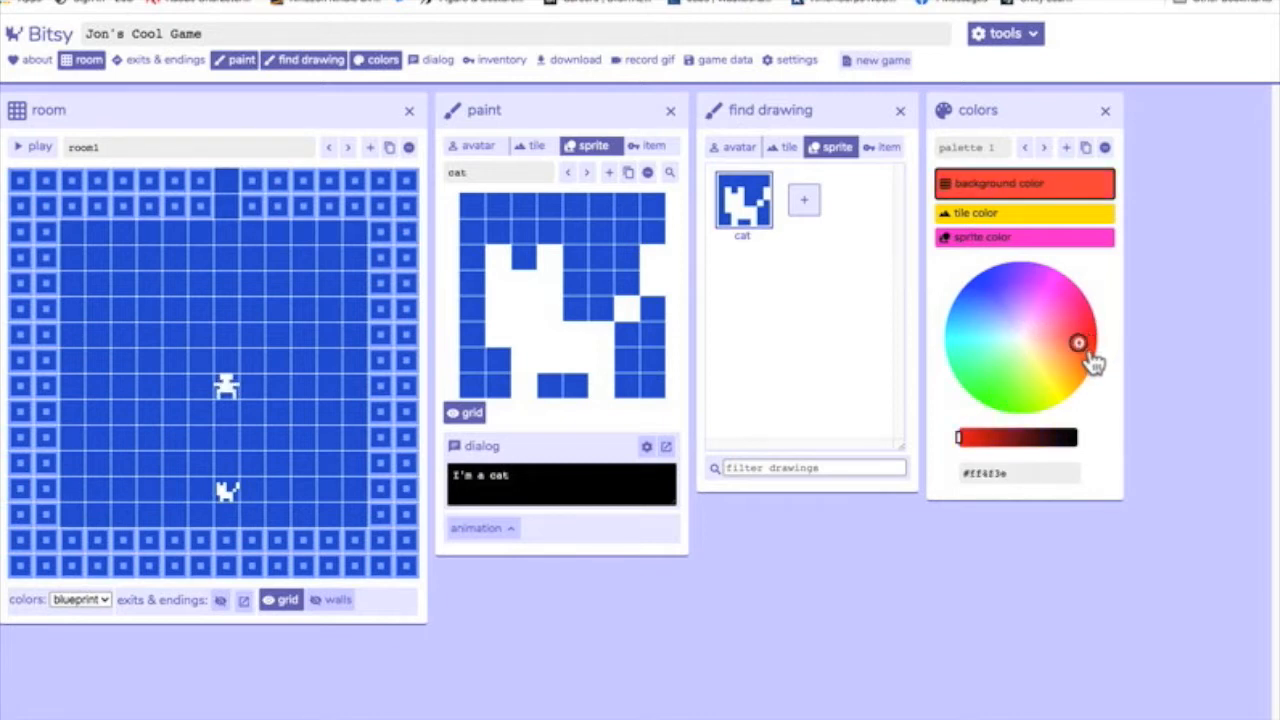
click(985, 210)
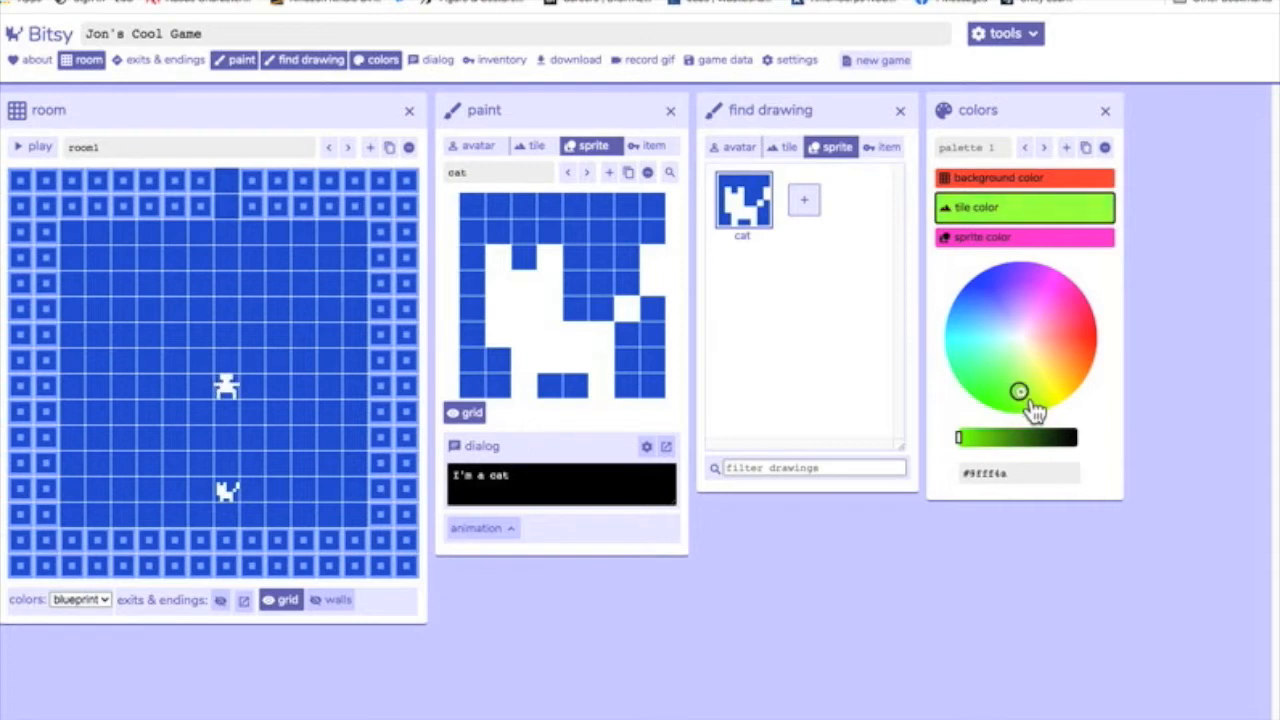
Set the new palette's sprite color to a slightly darkened yellow (#d9e310).
click(985, 237)
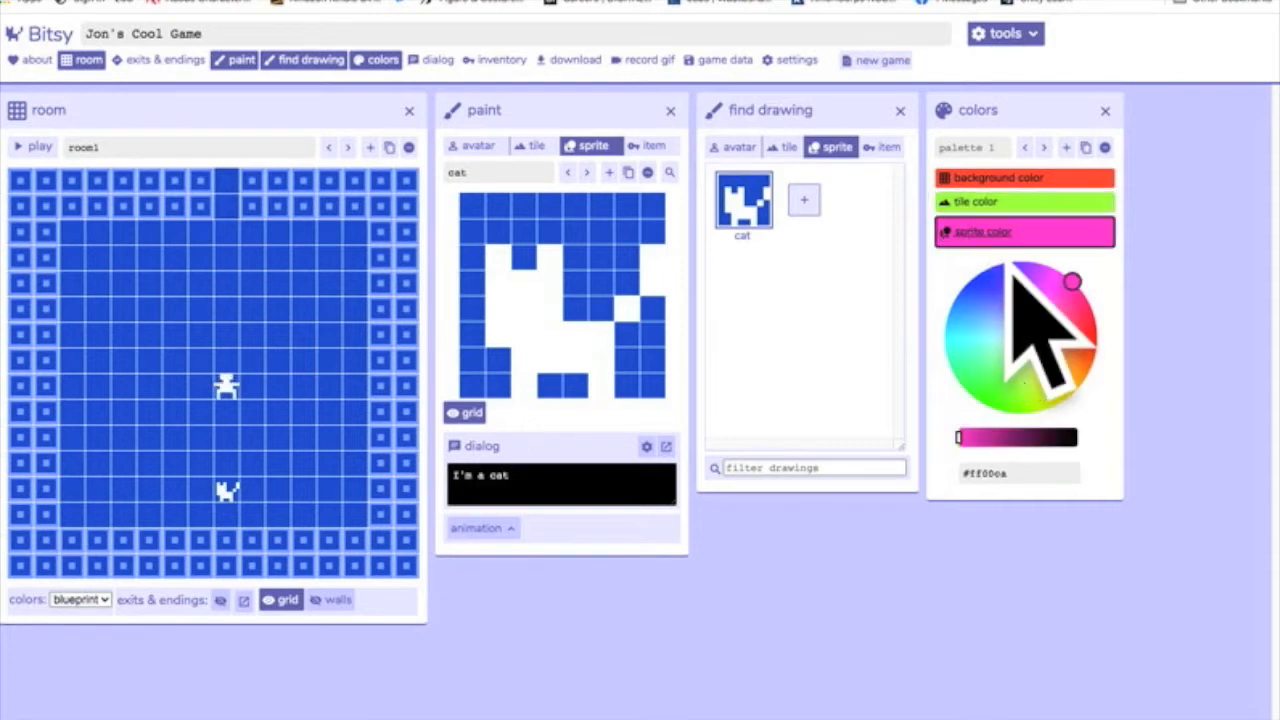
drag(1008, 331, 1042, 376)
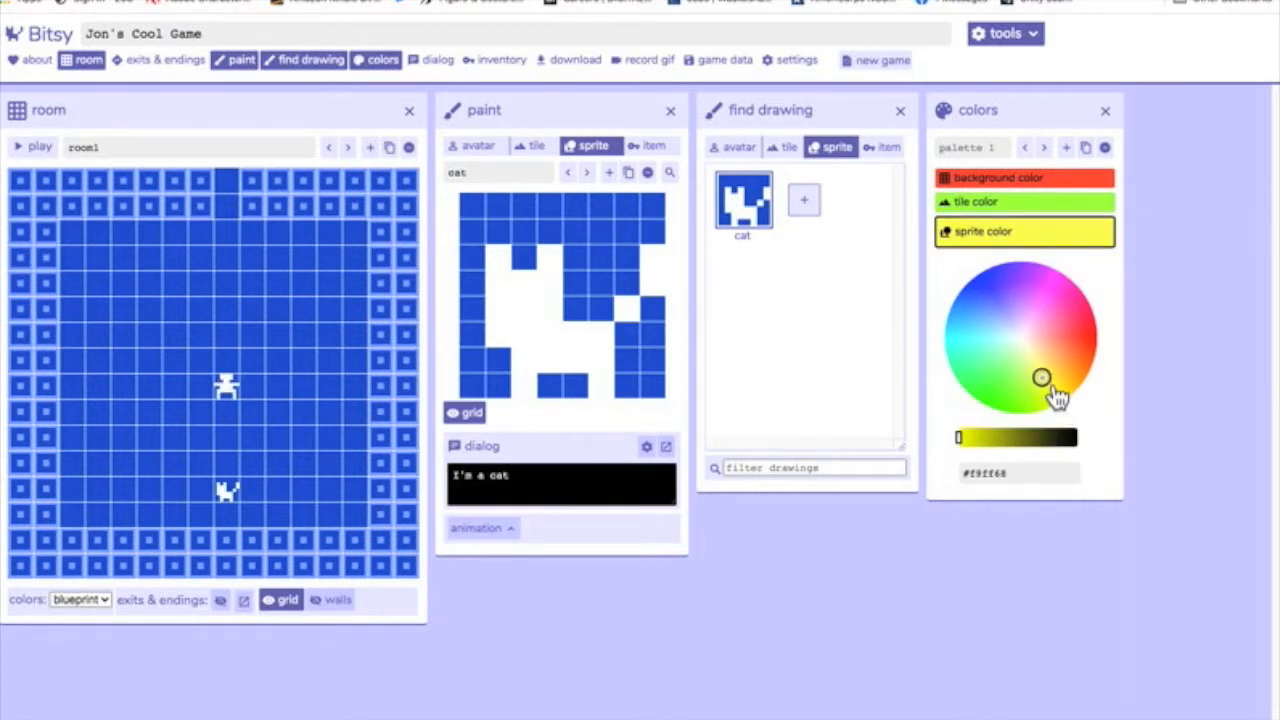
mouse_move(996, 470)
mouse_down()
mouse_move(1013, 483)
mouse_move(1012, 472)
mouse_up()
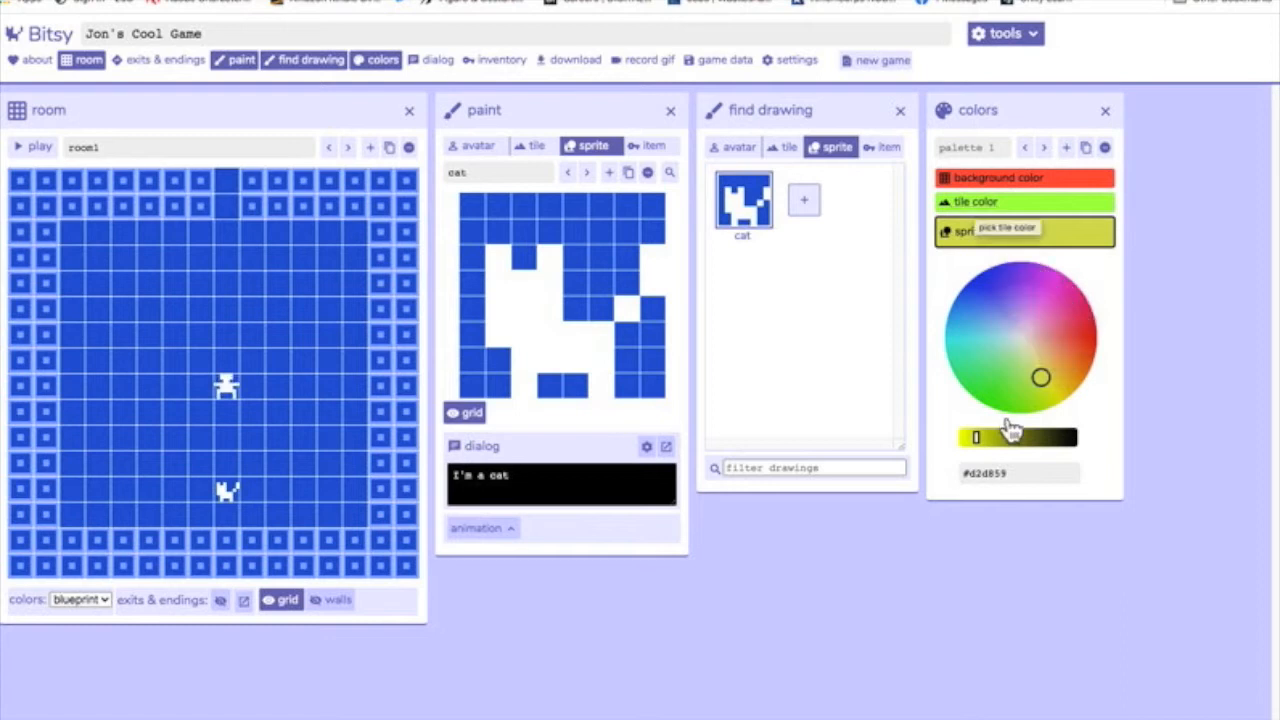
click(972, 437)
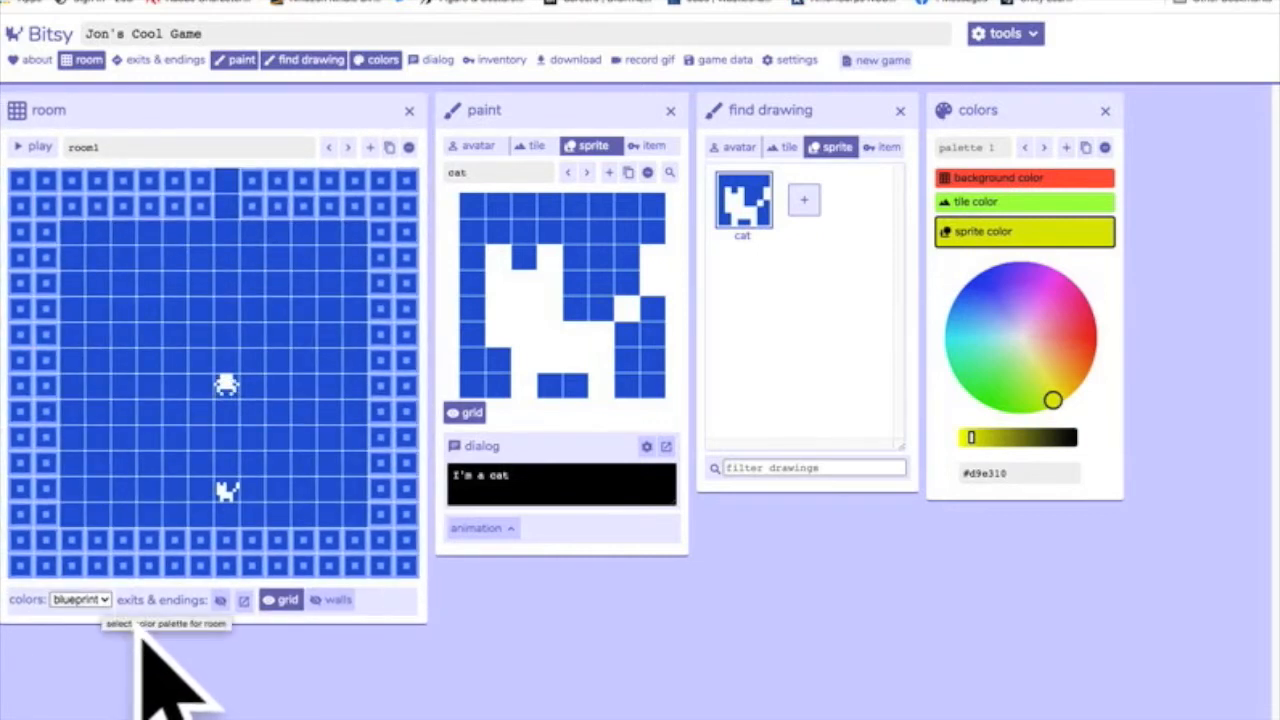
Apply palette 1 to room1 and darken its tile color to dark green (#4a7622).
key(Down)
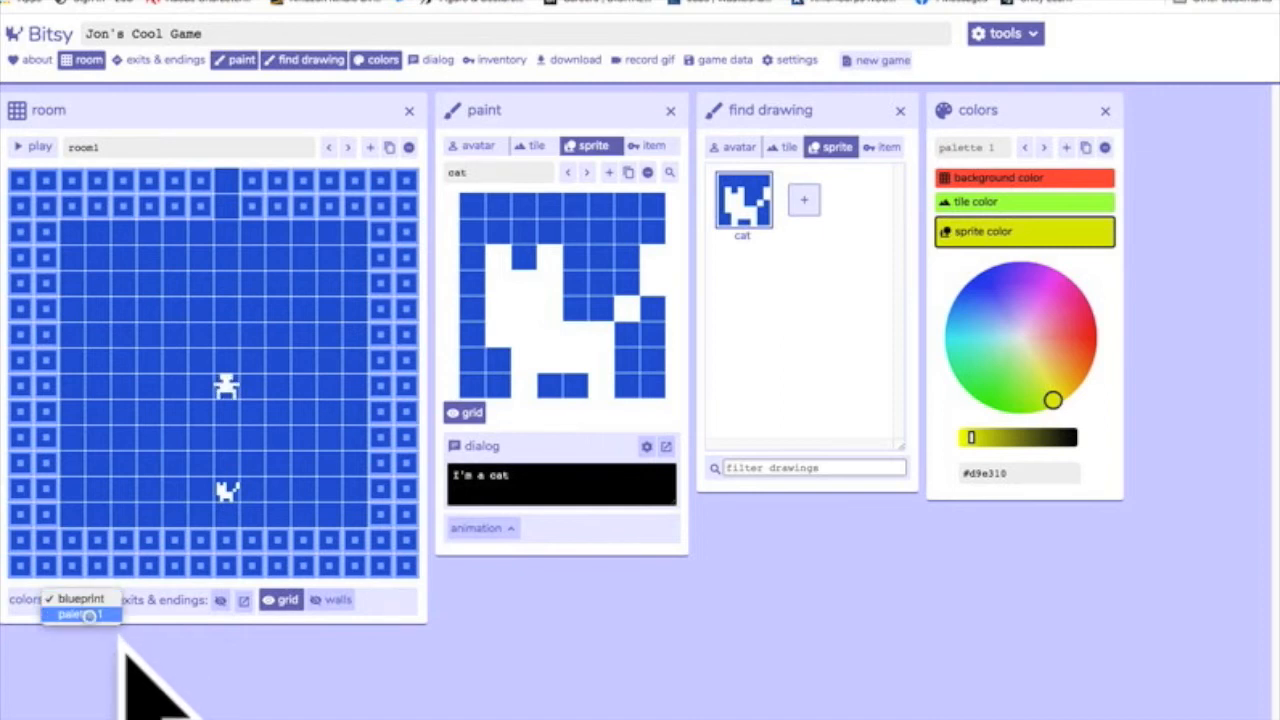
key(Return)
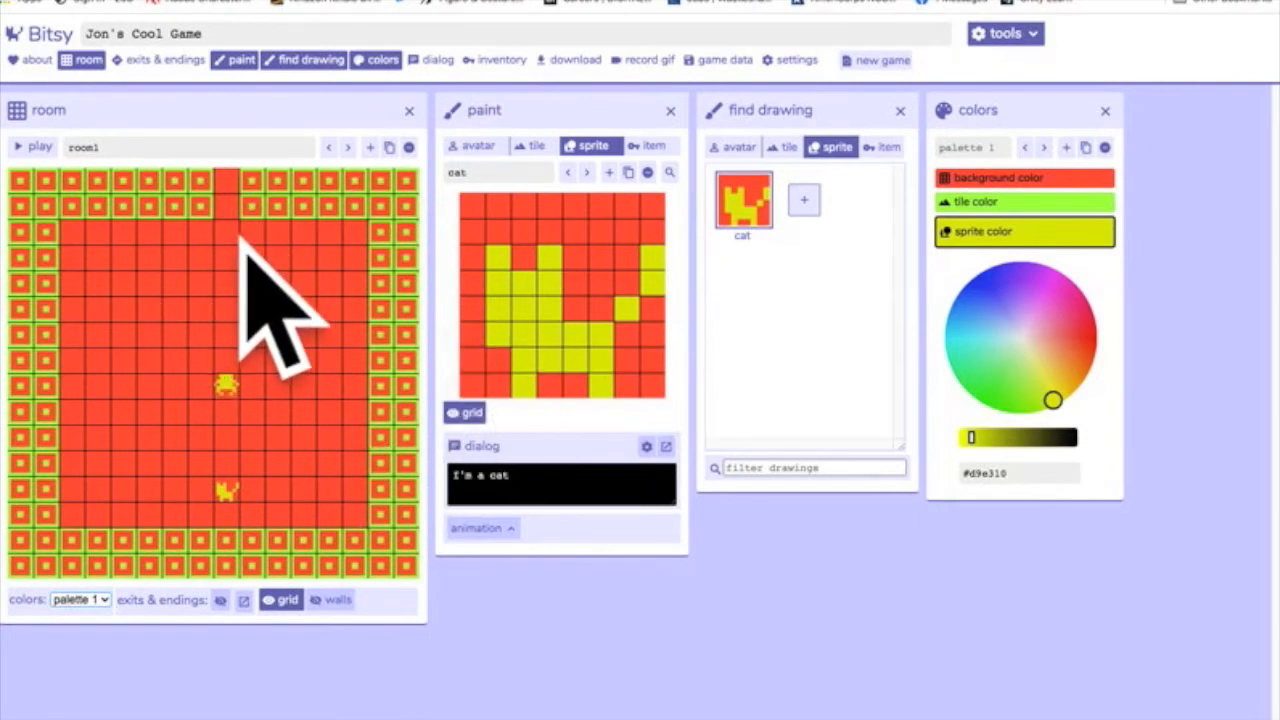
click(1027, 204)
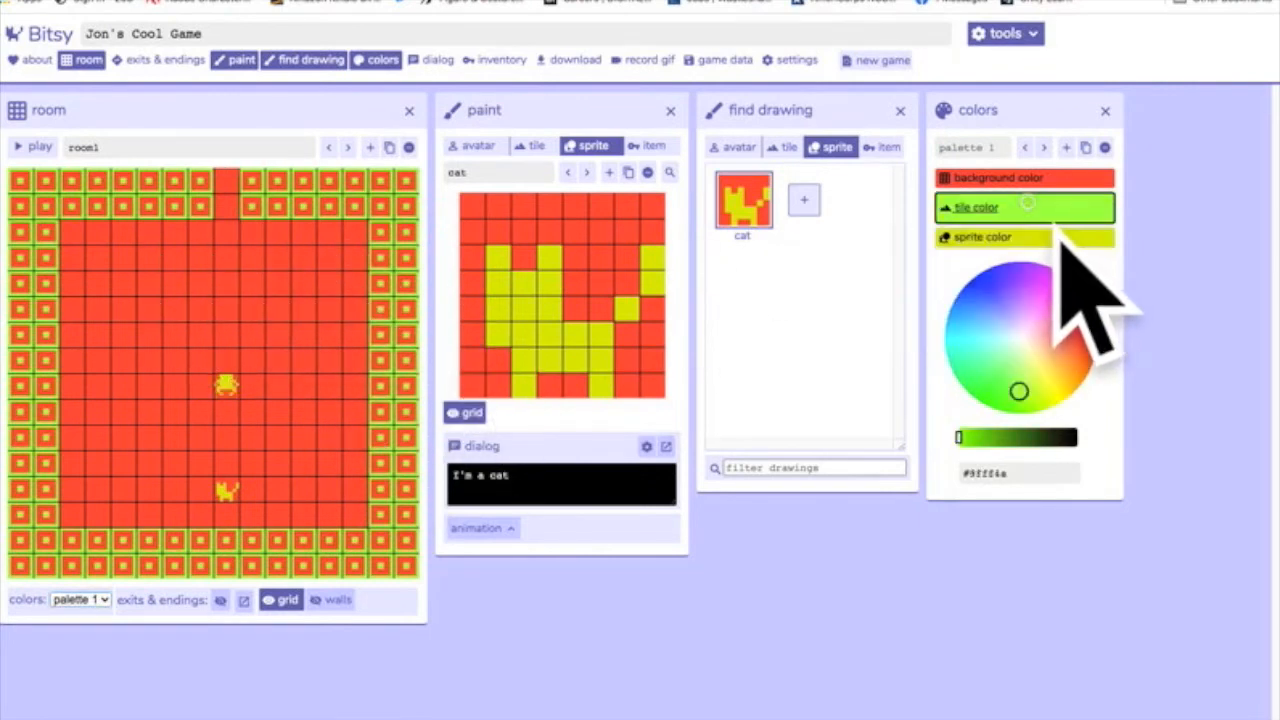
drag(959, 437, 1021, 437)
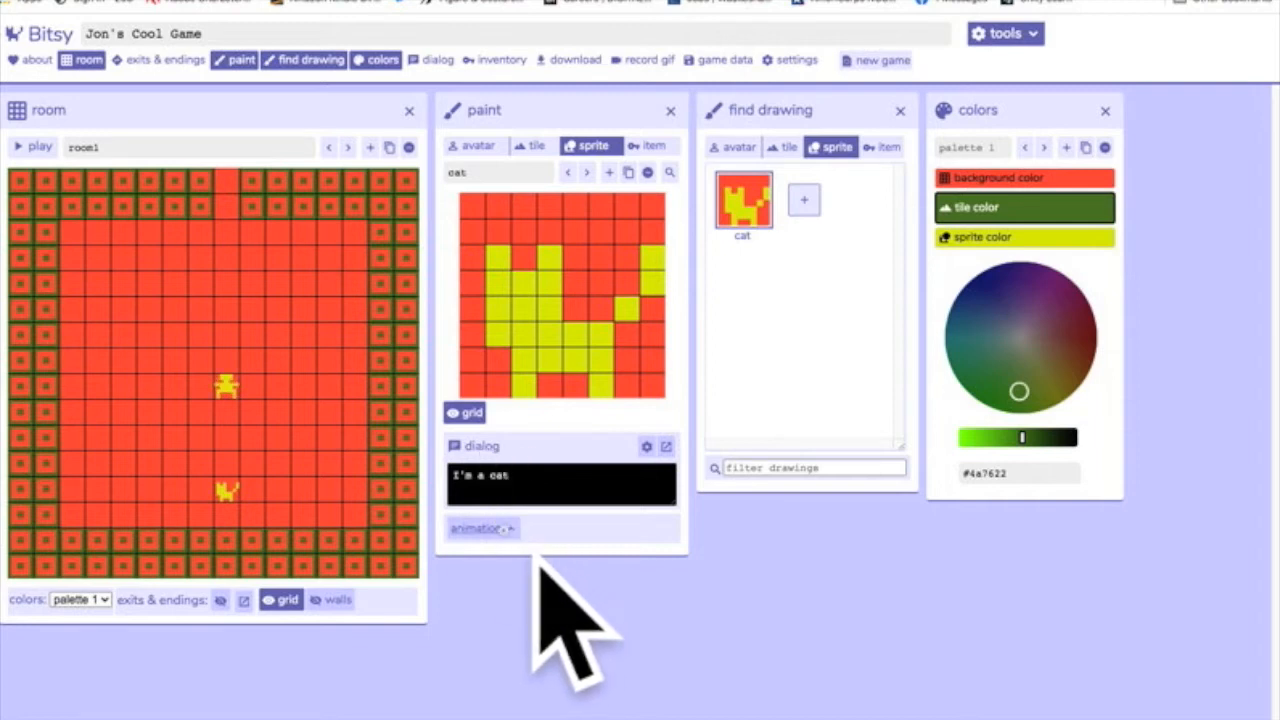
Add animation to the cat sprite and, in frame 2, extend its ears one pixel higher and fill in its back.
click(545, 528)
click(612, 582)
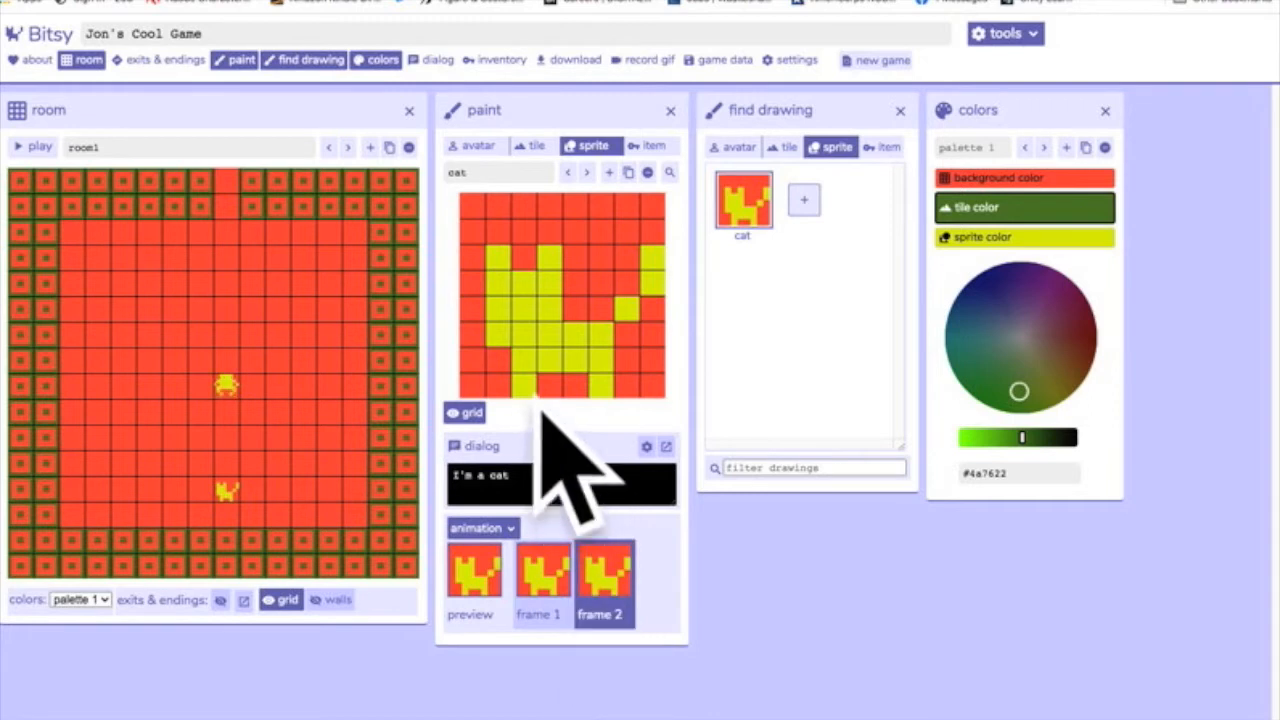
click(499, 258)
click(547, 258)
click(499, 234)
click(549, 236)
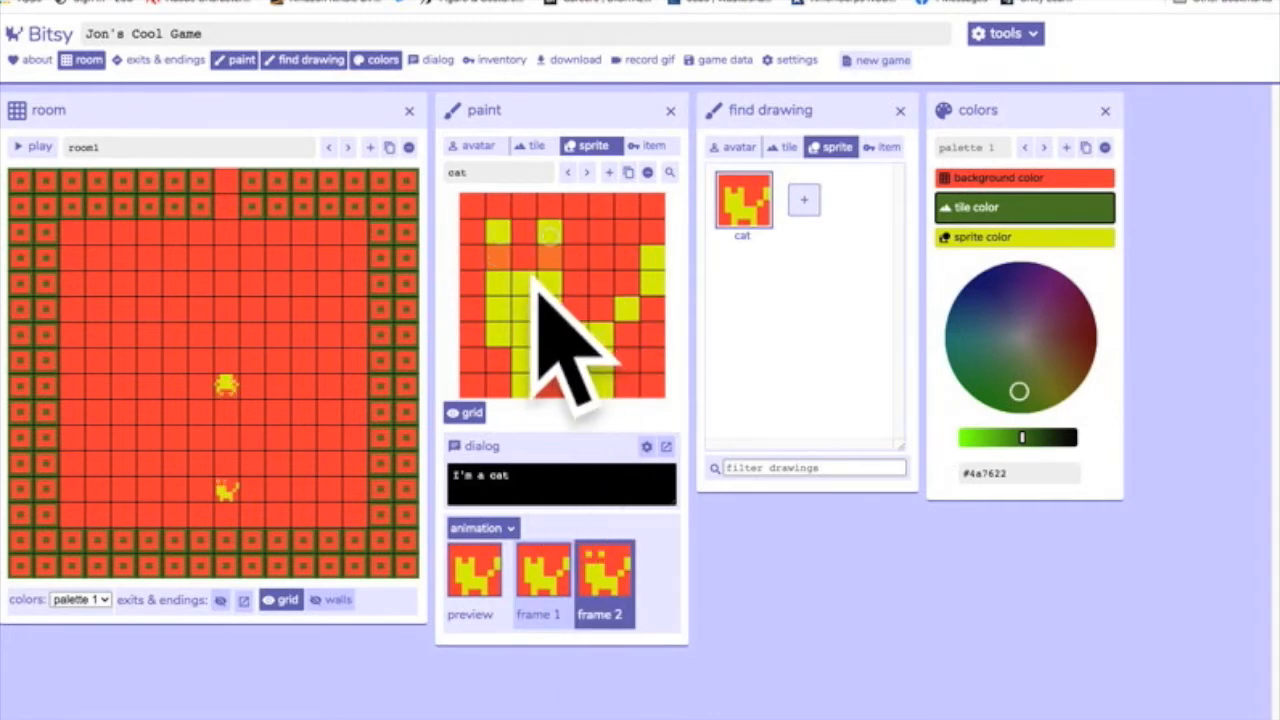
drag(498, 257, 549, 260)
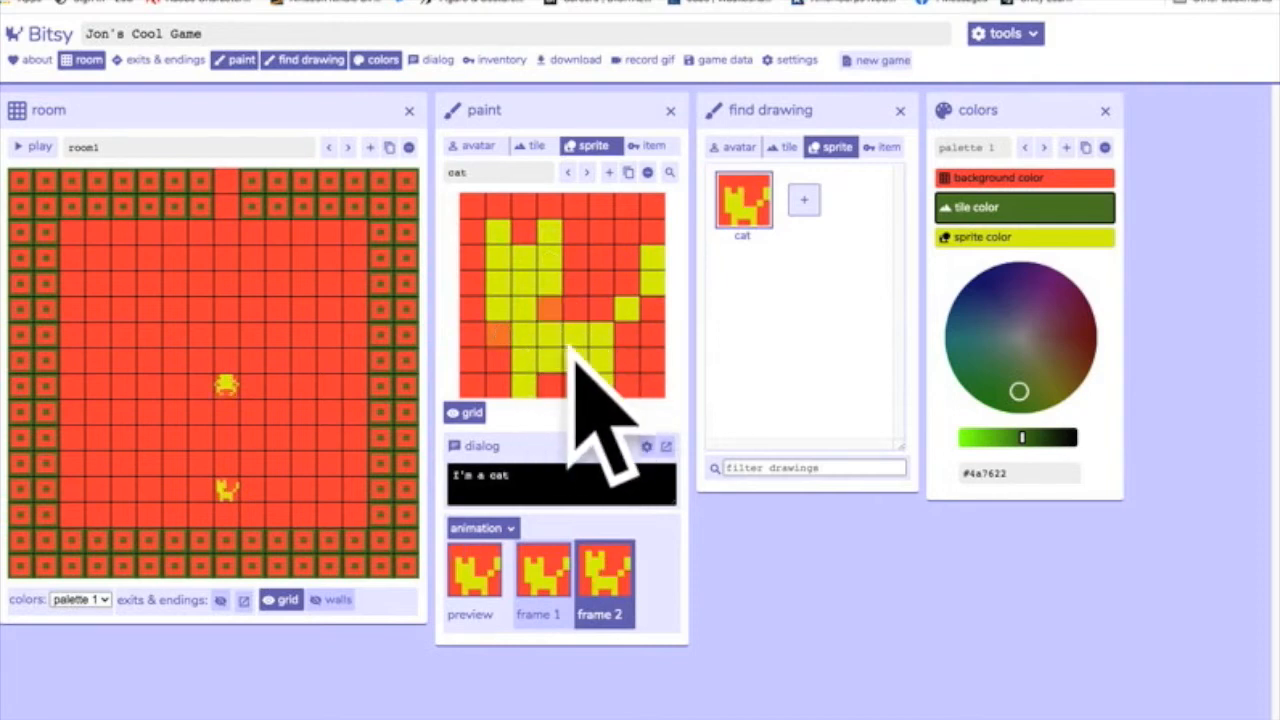
drag(575, 310, 600, 310)
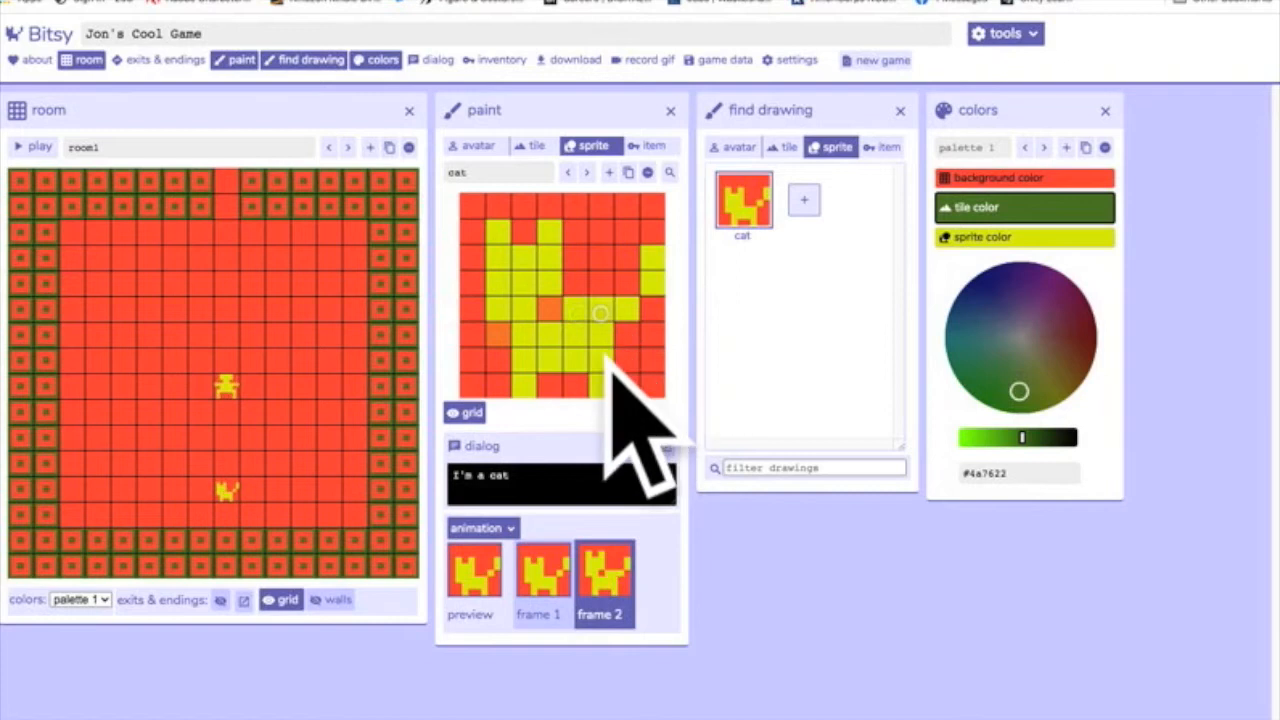
Redraw the cat's legs in frame 2 as two-pixel strips stretched out to the front and rear.
click(575, 362)
mouse_move(575, 362)
mouse_down()
mouse_move(597, 366)
mouse_move(494, 357)
mouse_up()
click(494, 357)
click(472, 386)
click(527, 384)
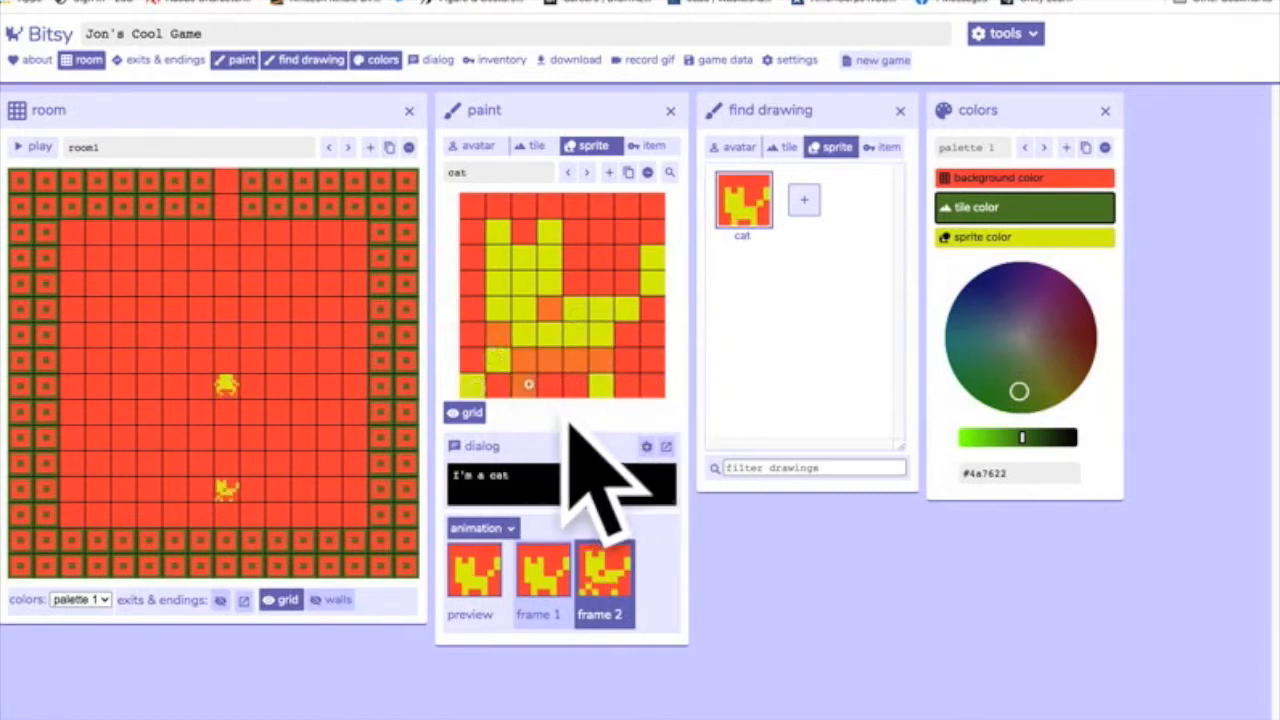
click(472, 385)
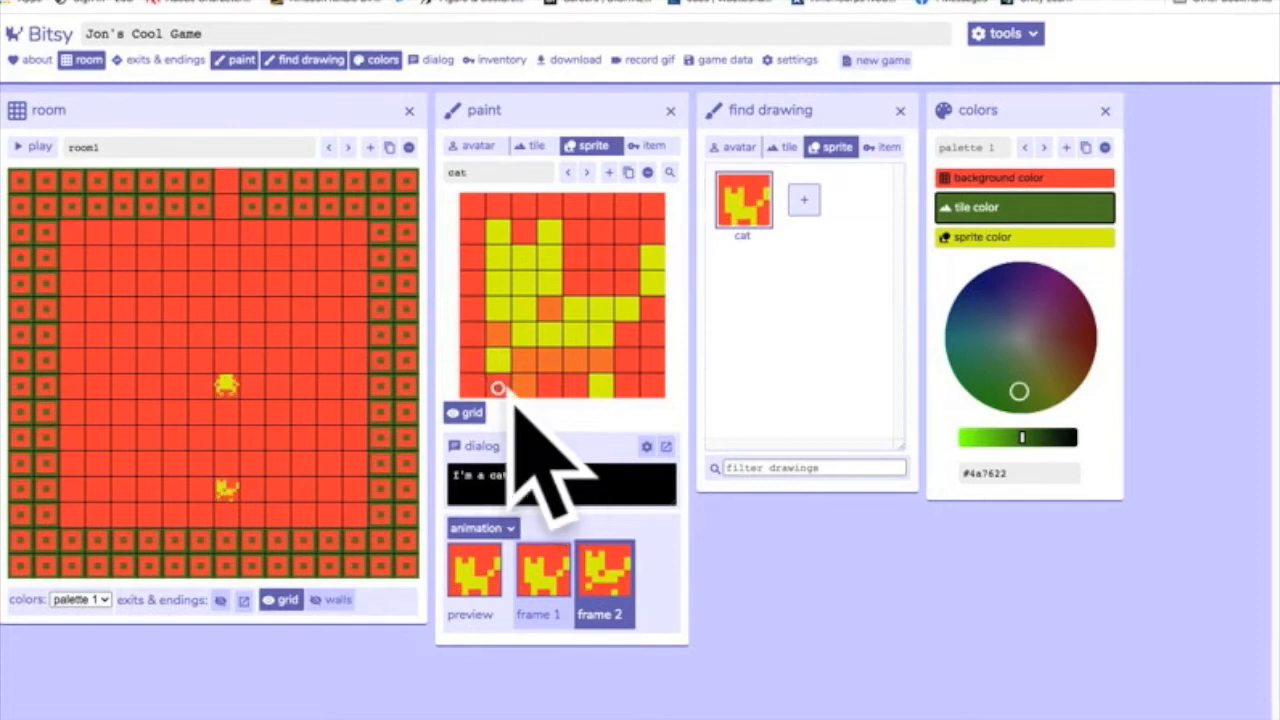
click(475, 364)
click(626, 360)
click(652, 360)
click(603, 385)
Finish frame 2 of the cat by filling the neck gap, trimming the lower face and lowering the tail.
click(555, 312)
click(497, 306)
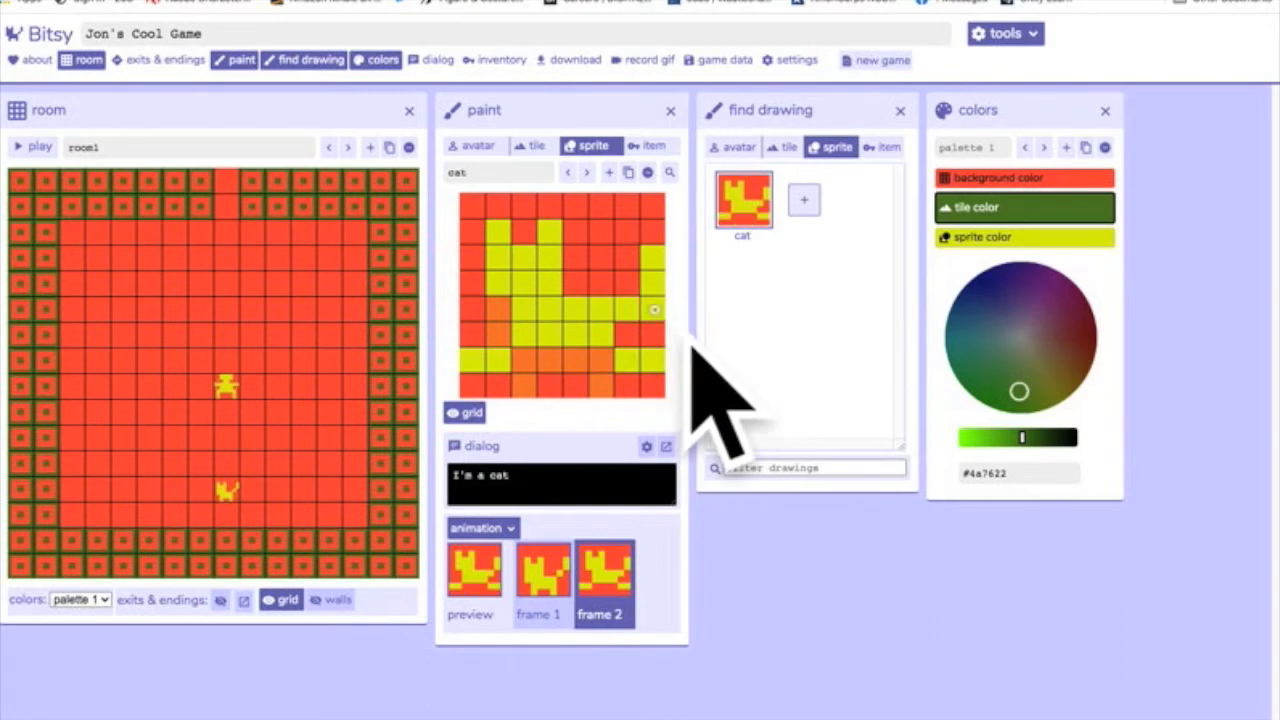
drag(652, 284, 655, 263)
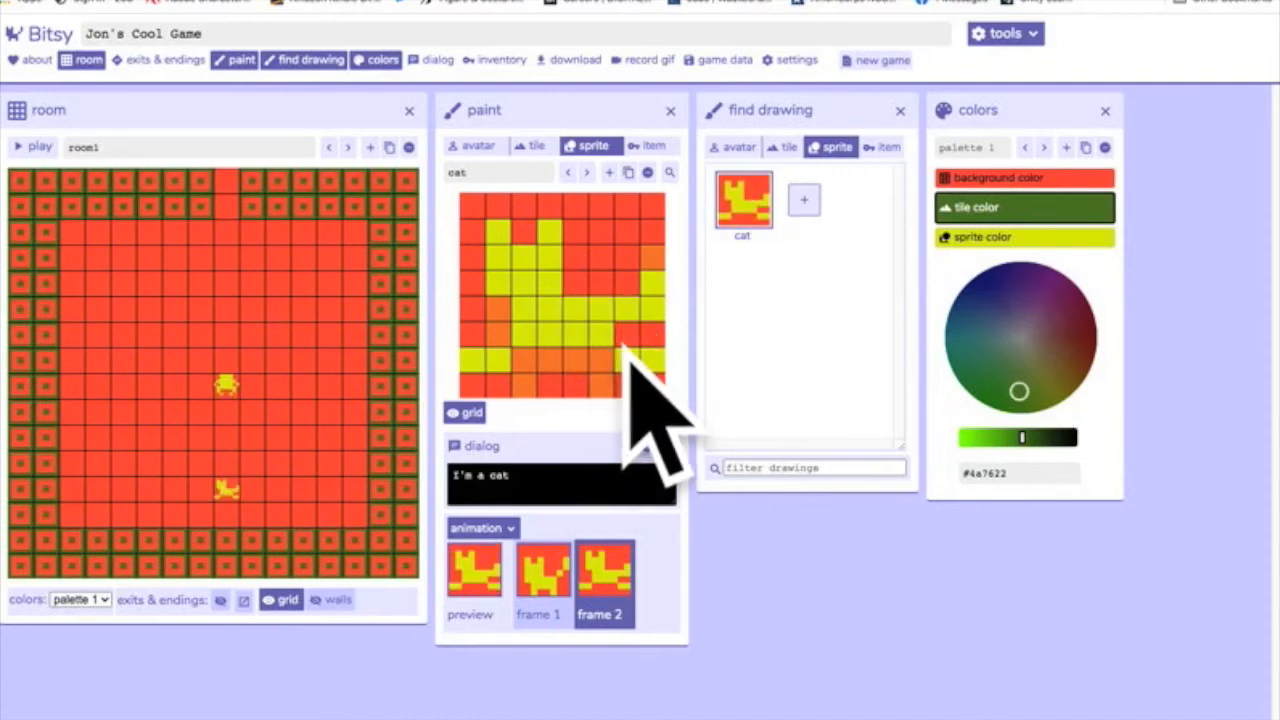
Create a new sprite and draw a winding snake with a thickened lower bend.
click(803, 199)
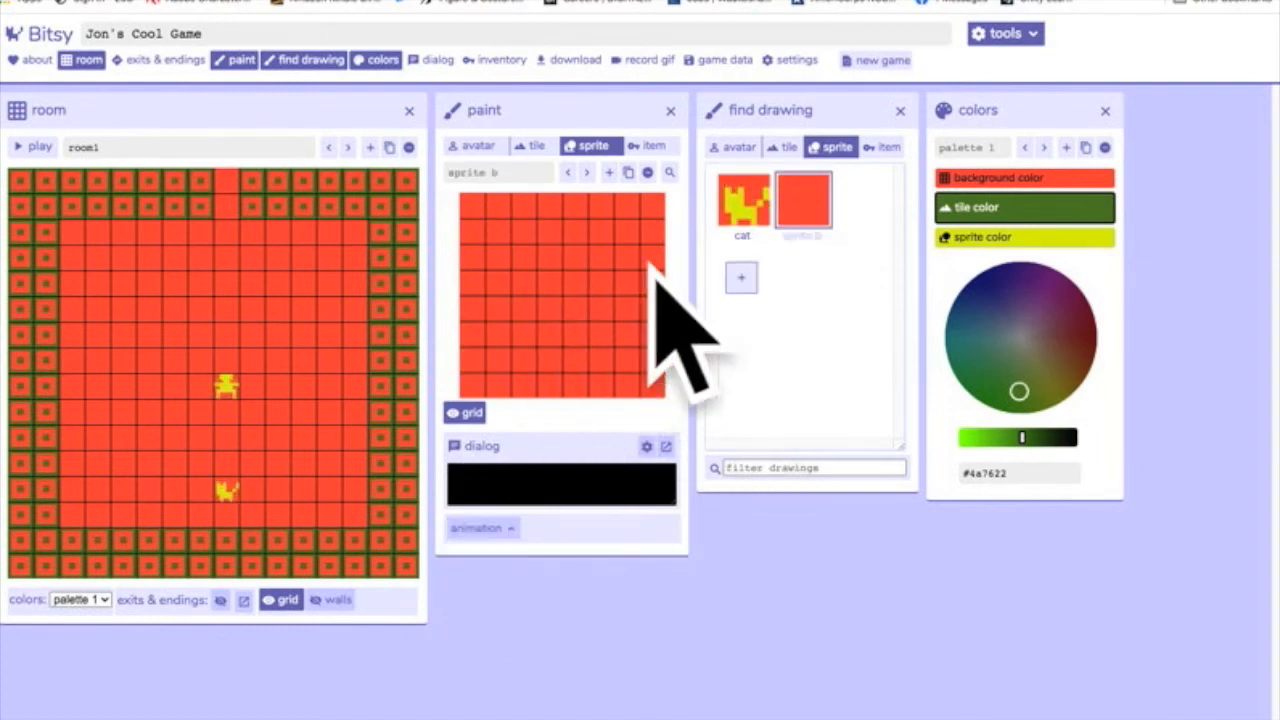
mouse_move(642, 250)
mouse_down()
mouse_move(616, 235)
mouse_move(579, 243)
mouse_move(548, 271)
mouse_move(523, 342)
mouse_move(470, 307)
mouse_up()
click(470, 307)
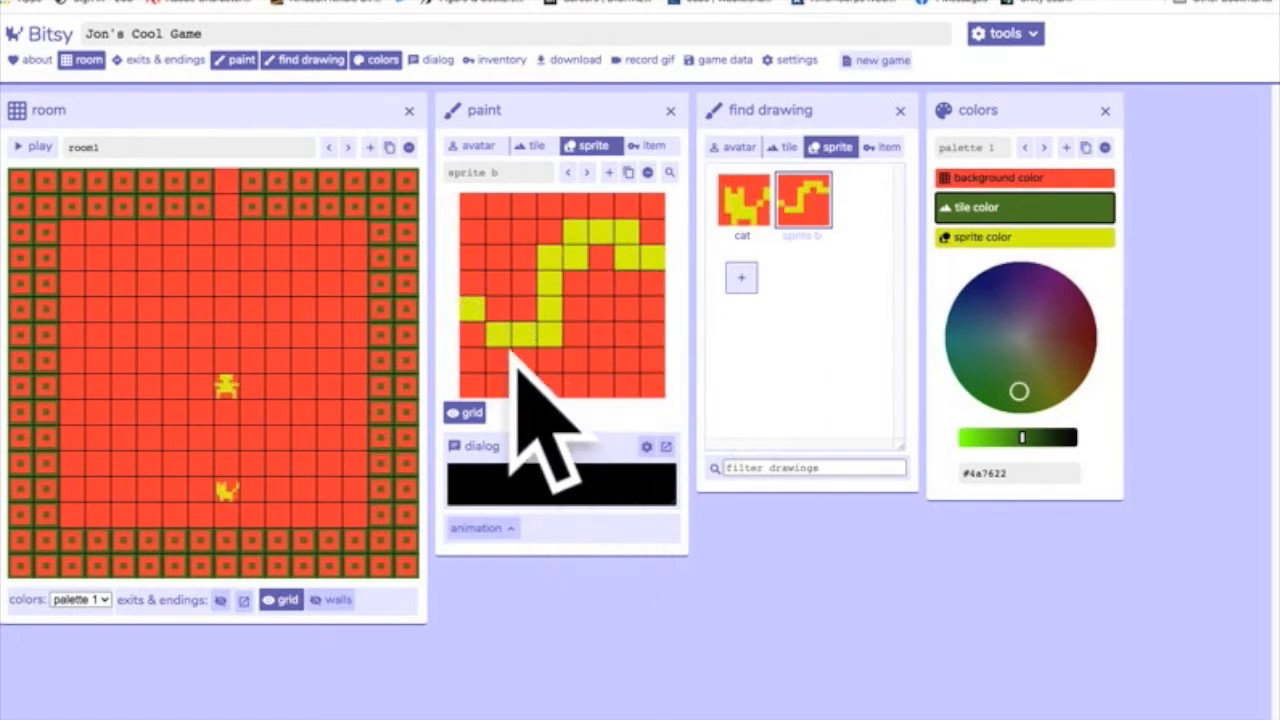
drag(498, 356, 530, 356)
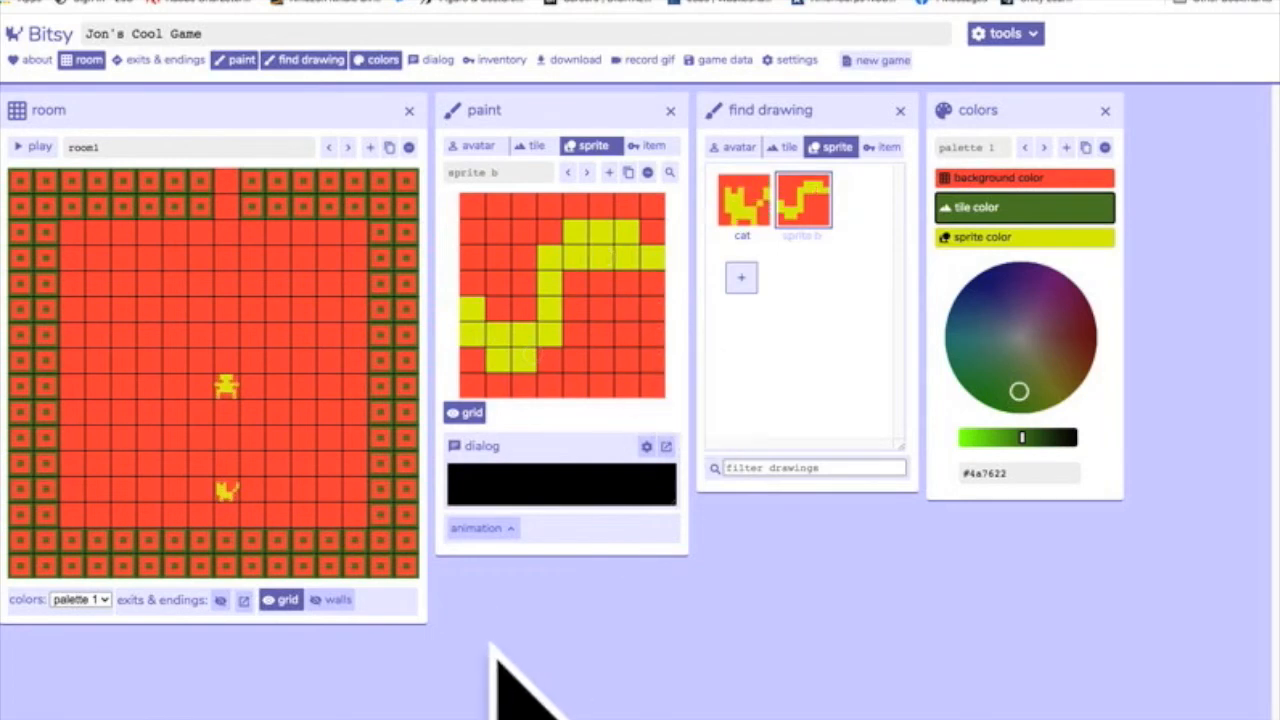
Add animation to the snake sprite and shift its tail and body pixels in frame 2 so it appears to slither.
click(478, 530)
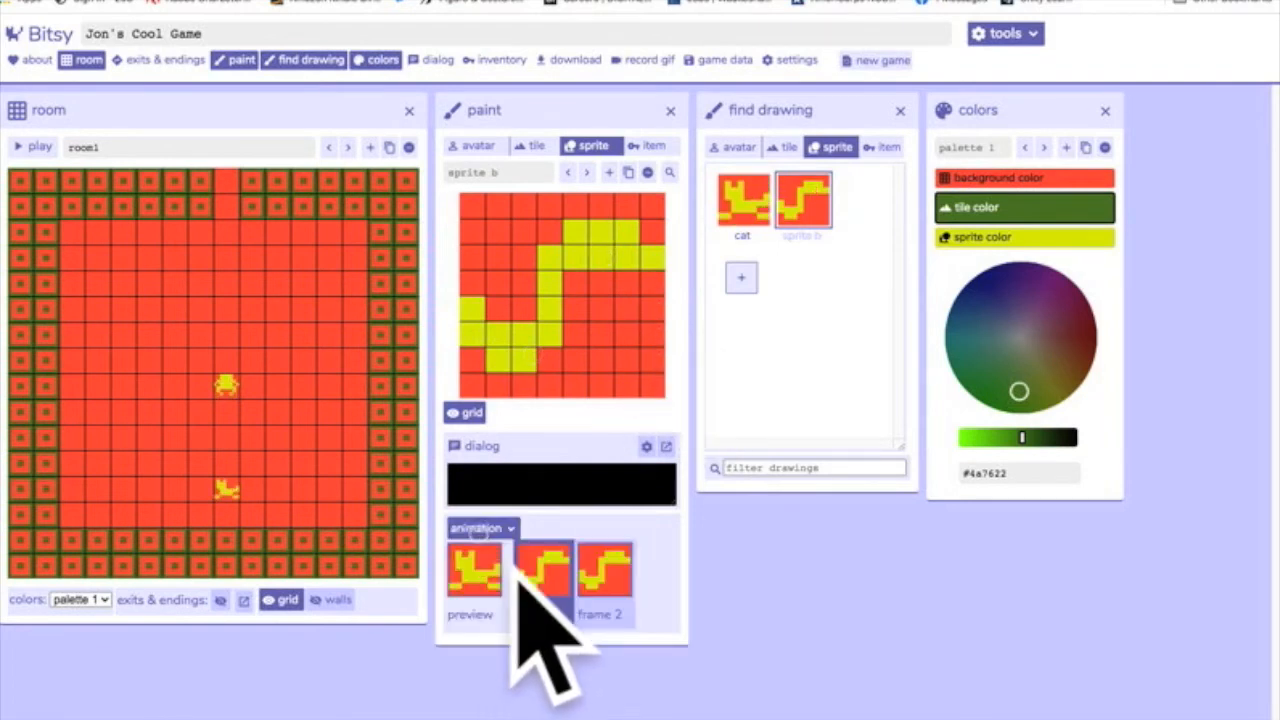
click(612, 578)
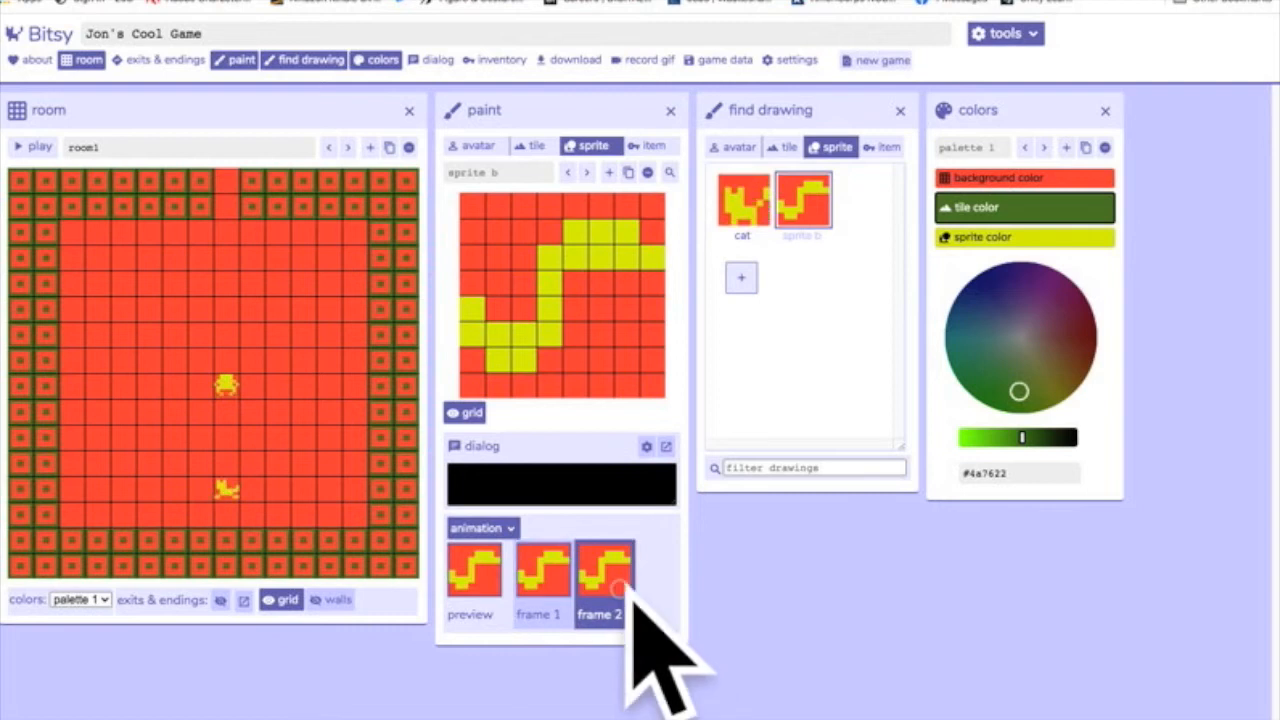
click(472, 358)
click(476, 316)
drag(499, 361, 527, 361)
mouse_move(497, 308)
mouse_down()
mouse_move(575, 282)
mouse_move(551, 263)
mouse_up()
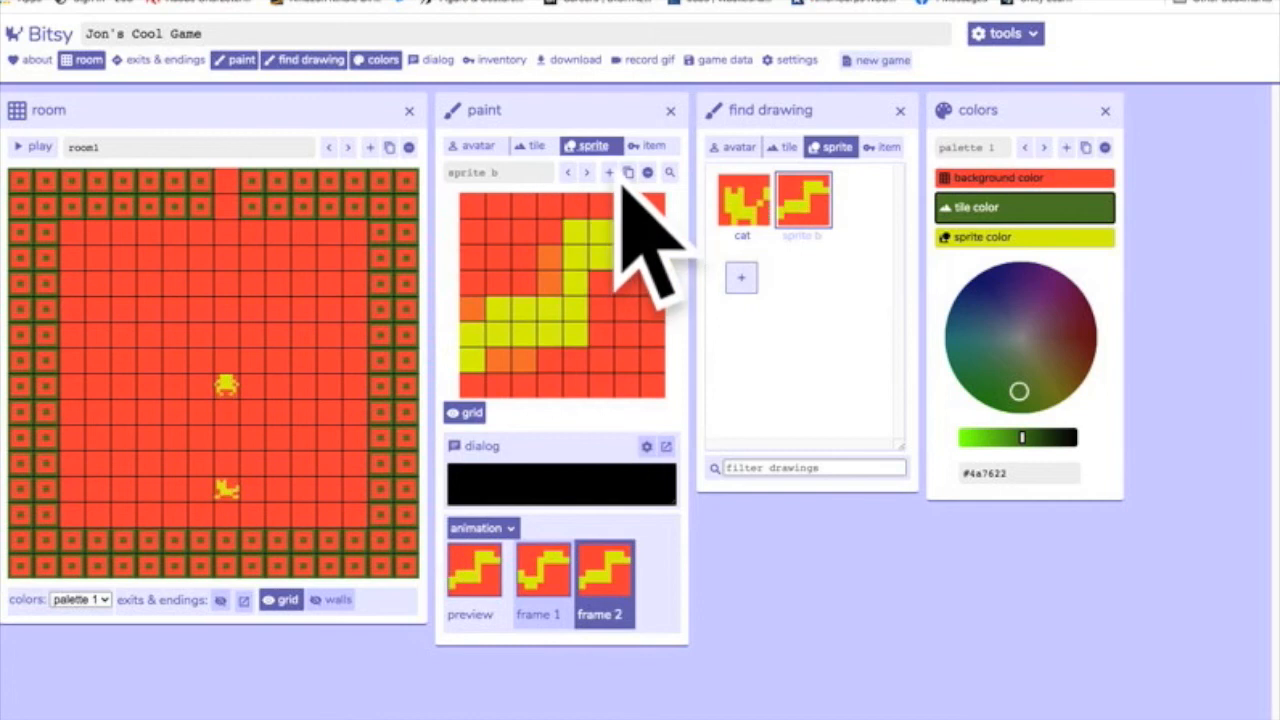
Place the snake sprite in the upper-left area of room1 and move the cat to the upper-right area.
click(594, 146)
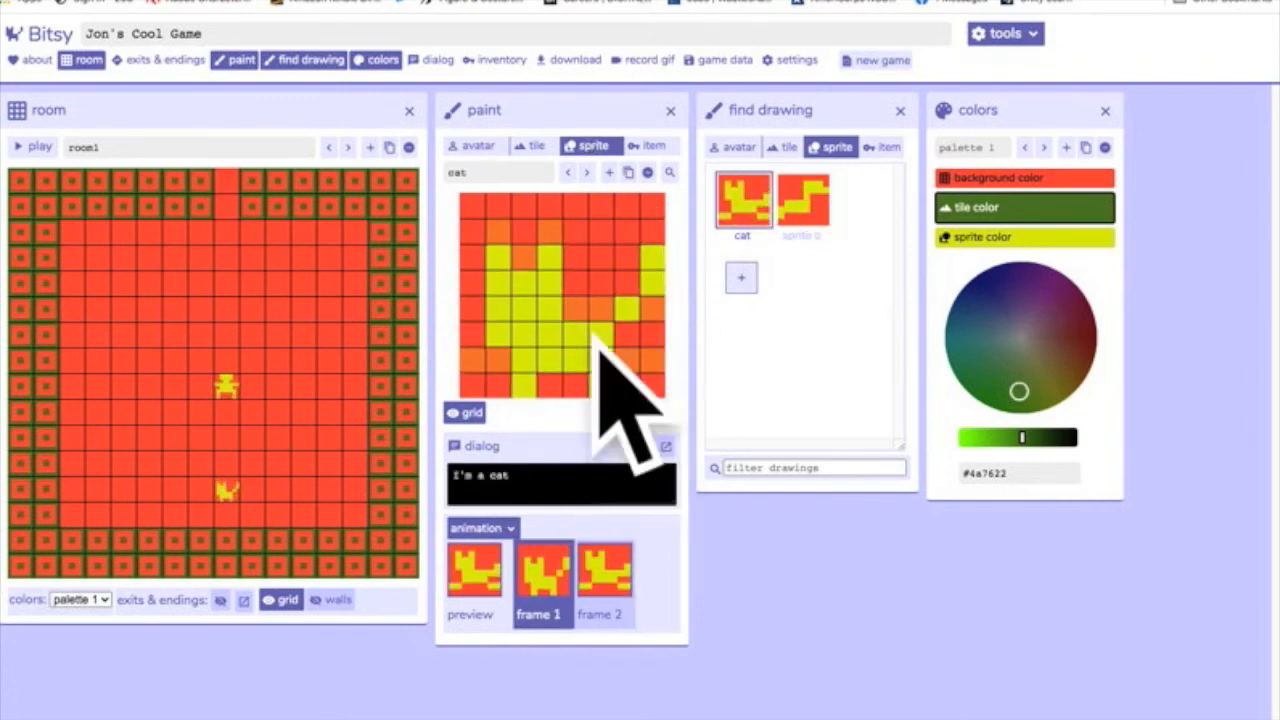
click(812, 215)
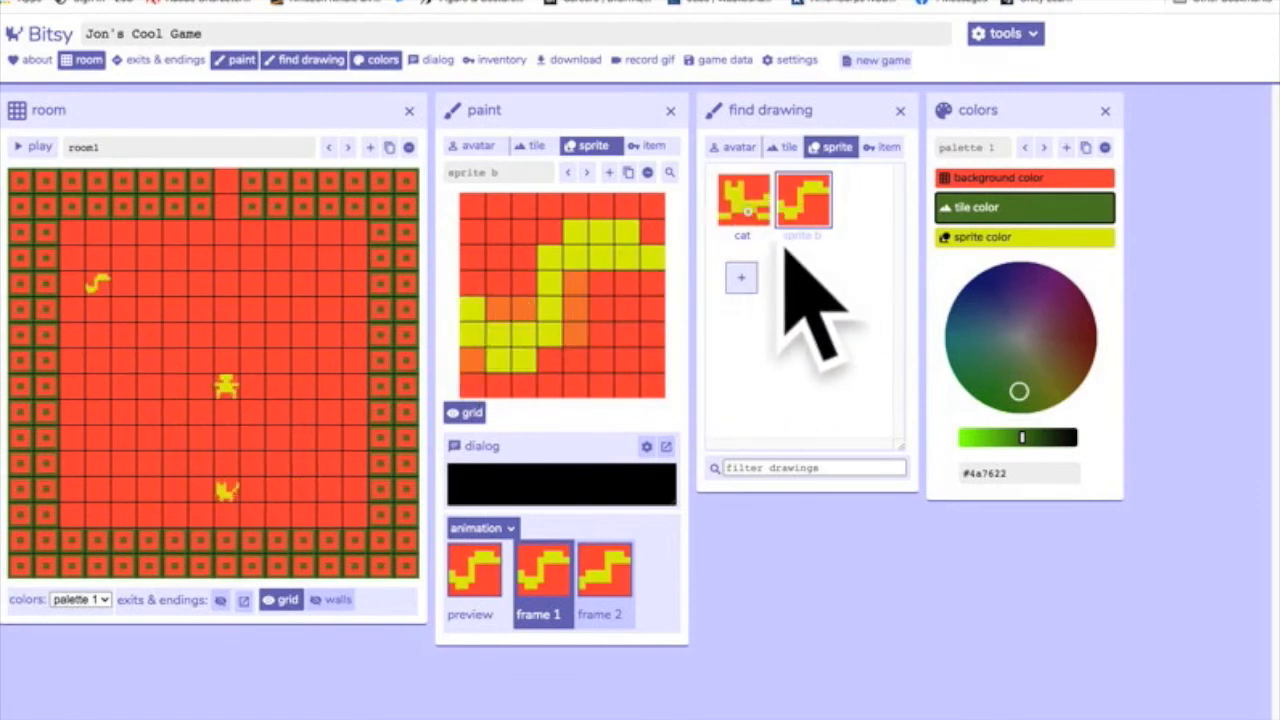
click(745, 200)
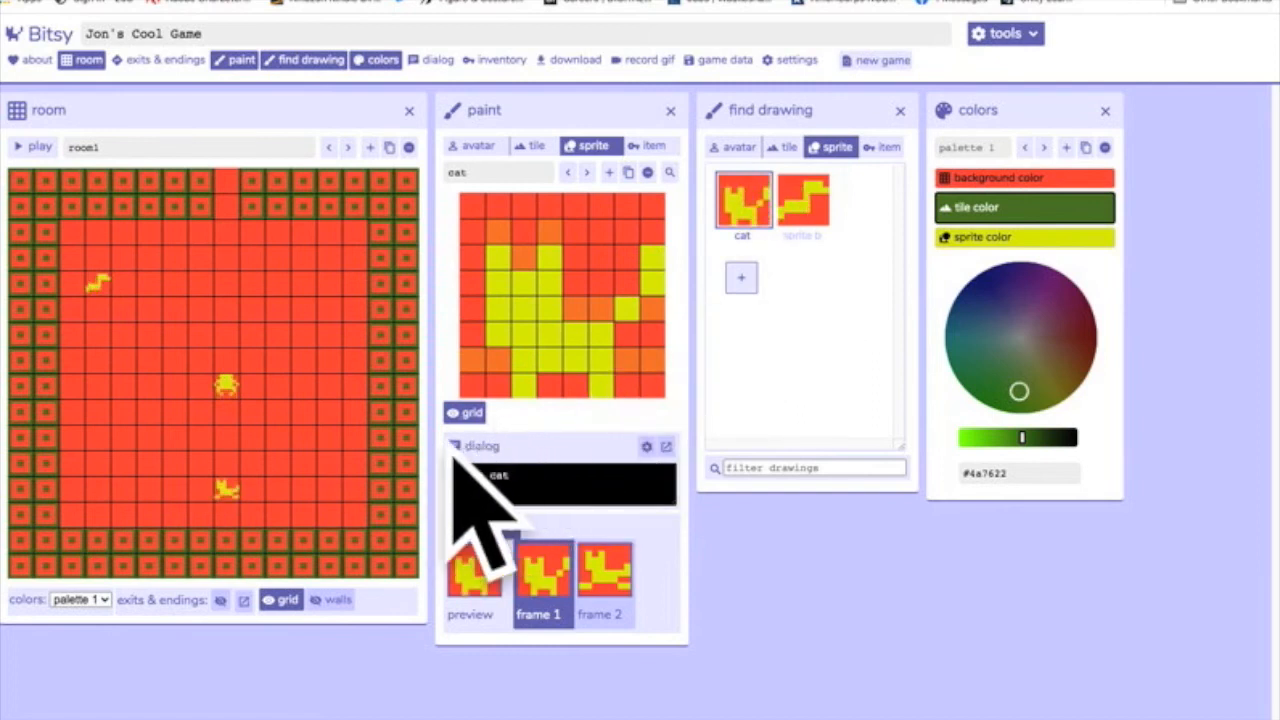
click(344, 289)
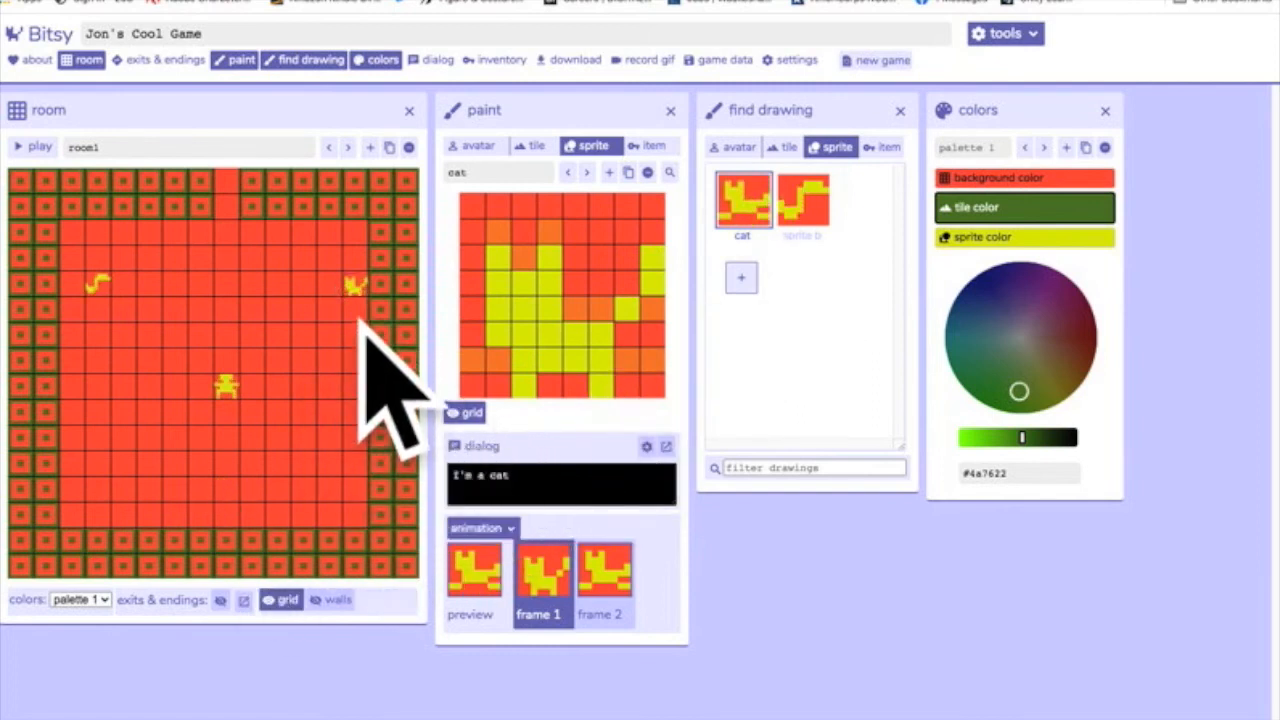
click(329, 287)
click(305, 287)
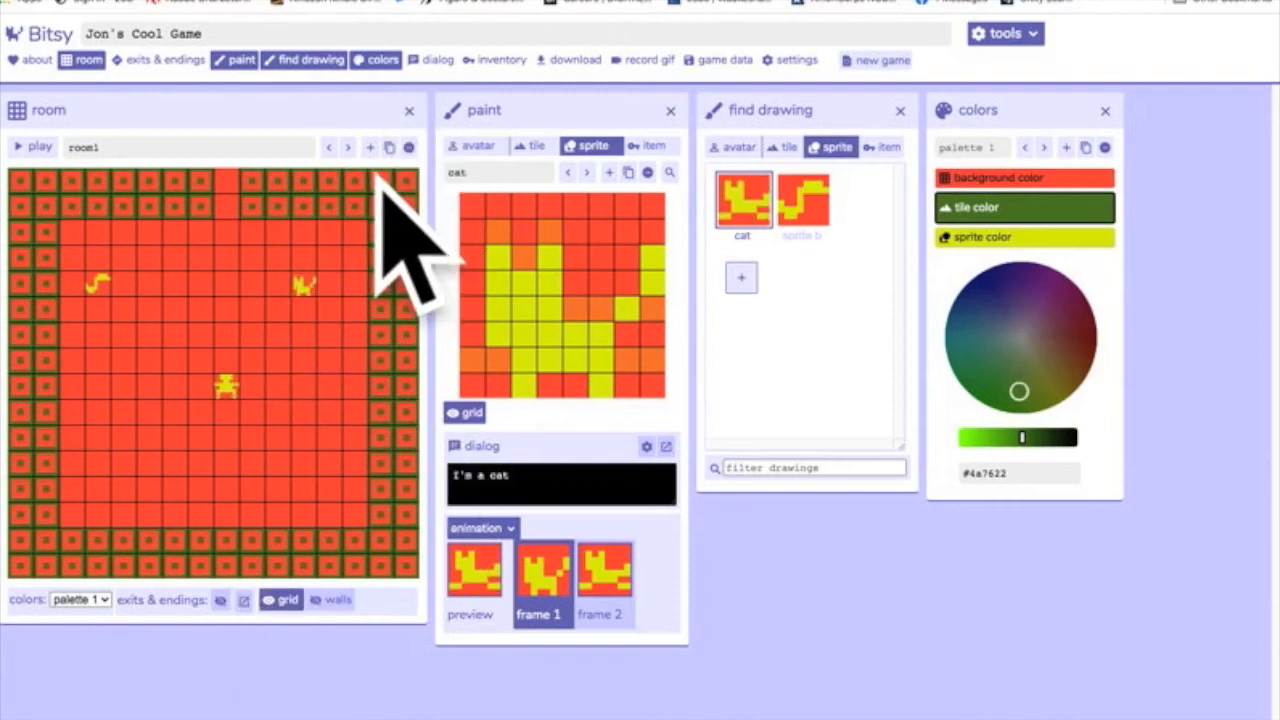
Move the cat sprite into room2, and bring it back to room1 on the right side of the avatar.
click(348, 148)
click(203, 287)
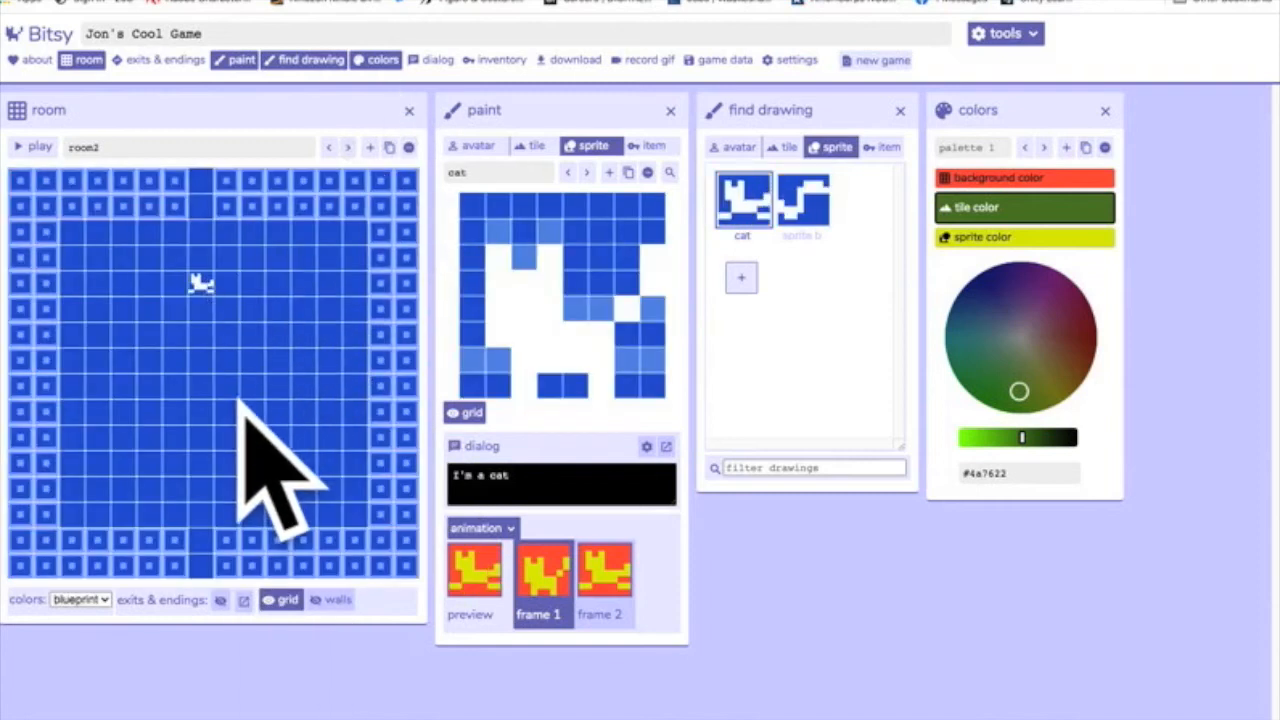
click(348, 148)
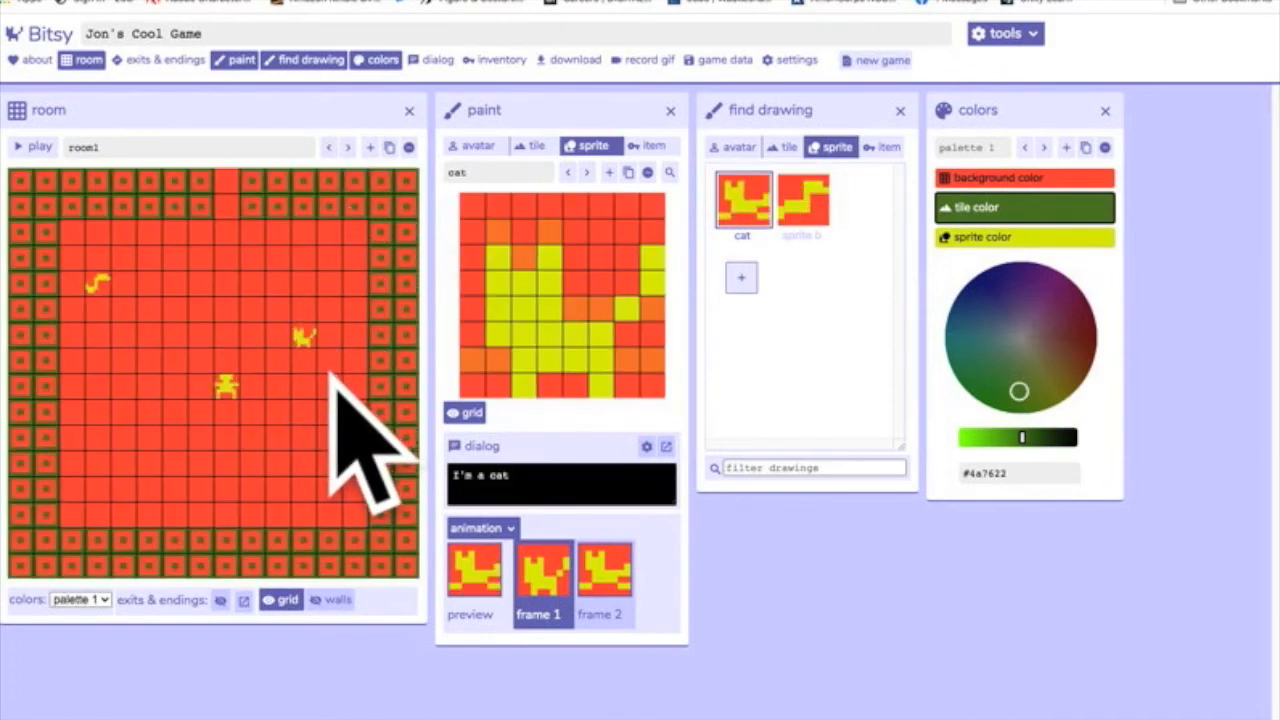
click(332, 414)
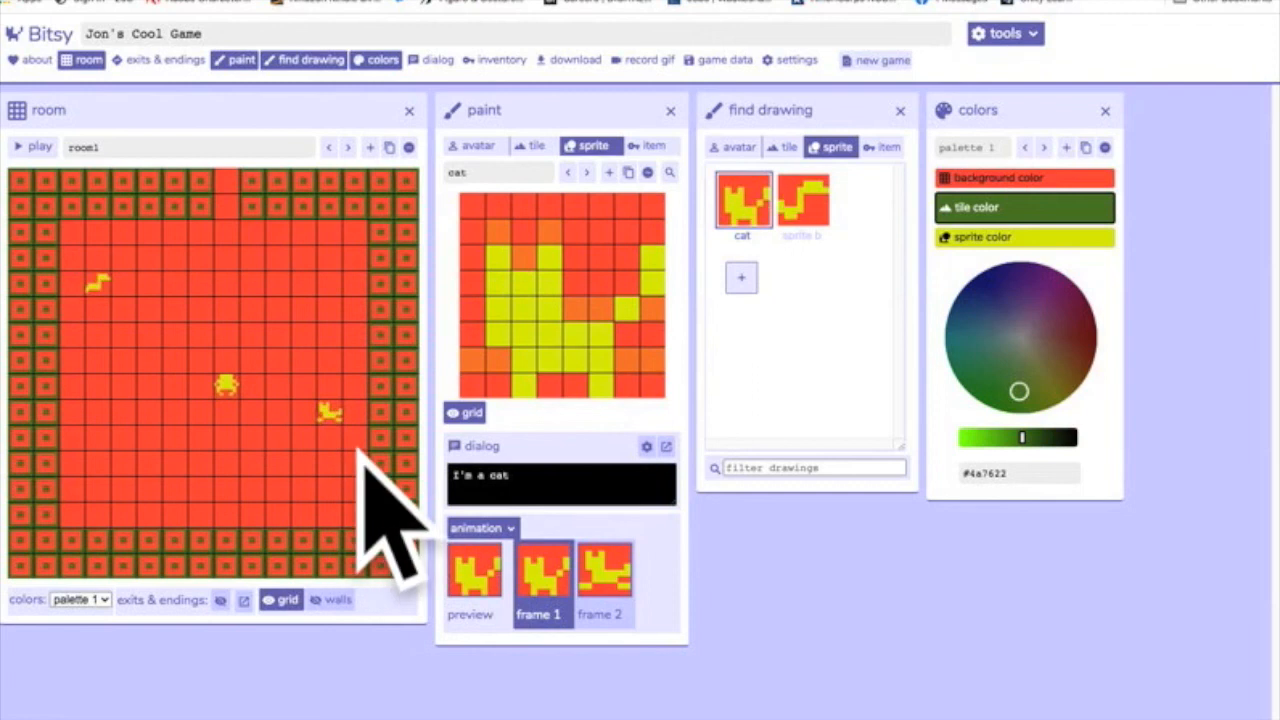
drag(357, 438, 364, 329)
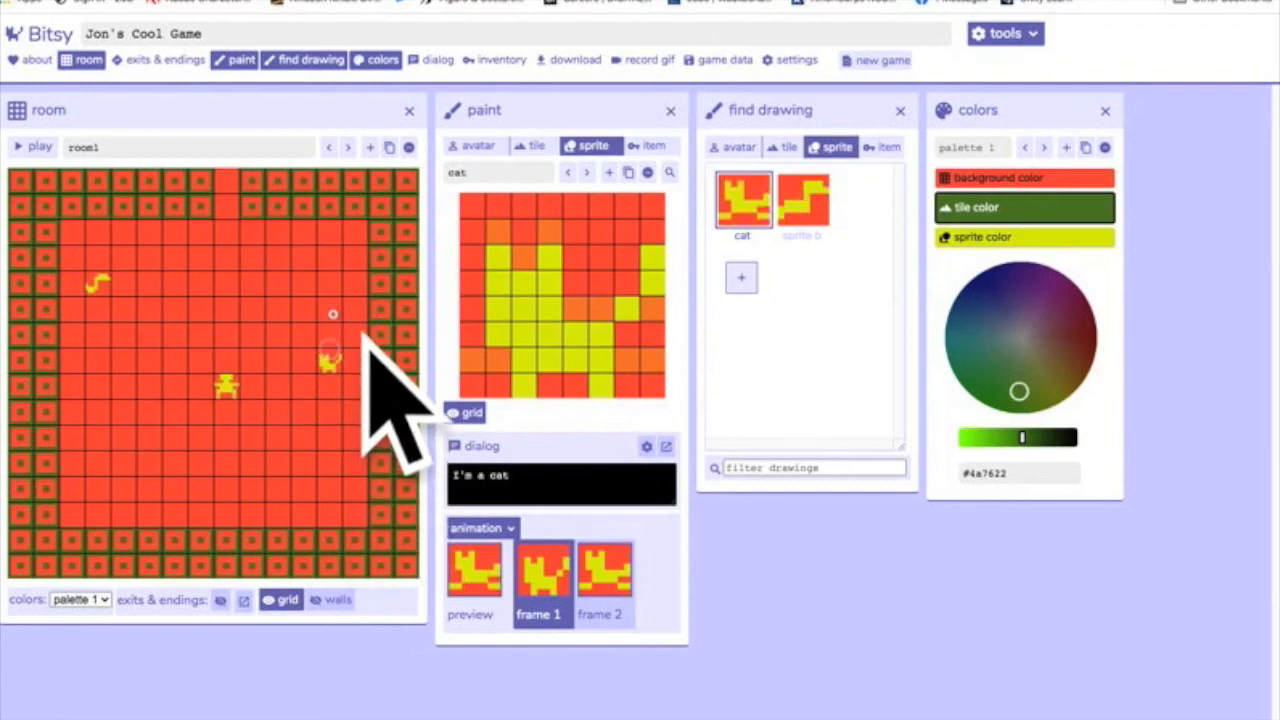